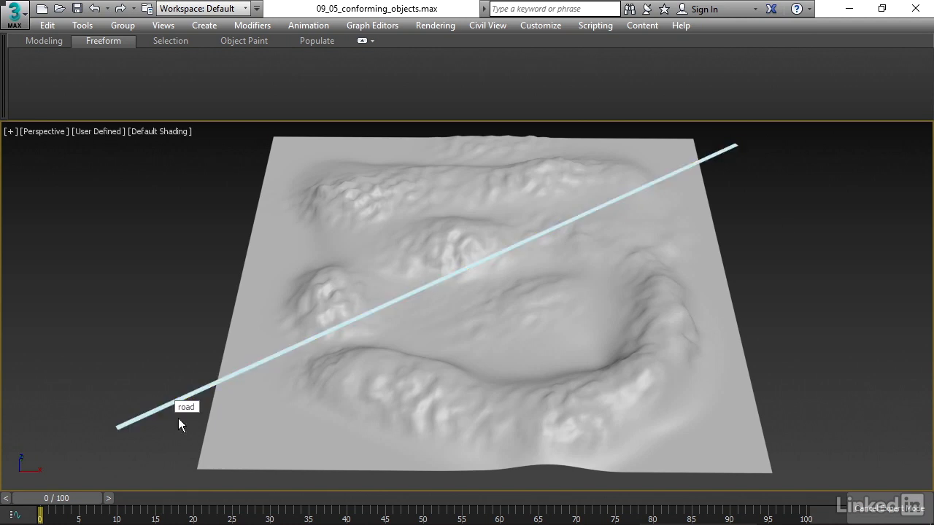
# Turn on shadows in the Perspective viewport so the road casts a shadow onto the terrain
pyautogui.keyDown('alt'); pyautogui.moveTo(808, 299); pyautogui.dragTo(168, 163, button='middle'); pyautogui.keyUp('alt')
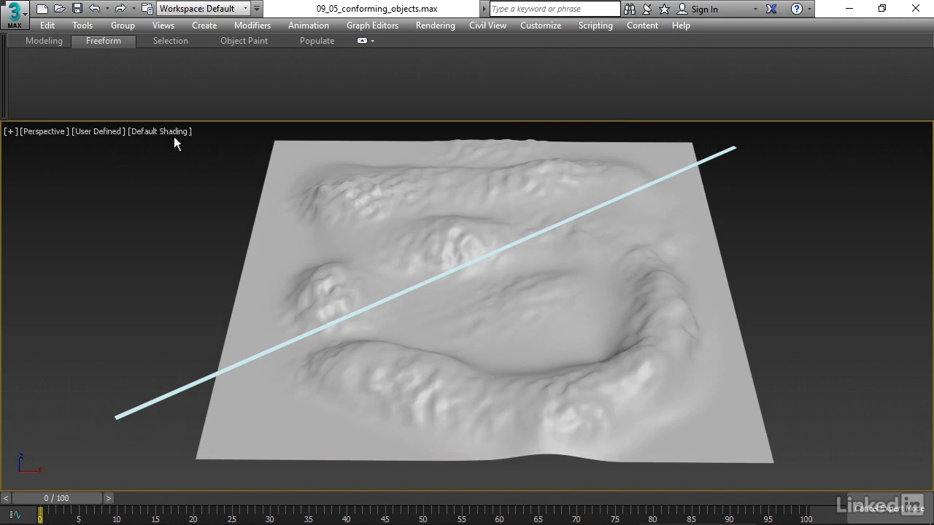
pyautogui.click(101, 134)
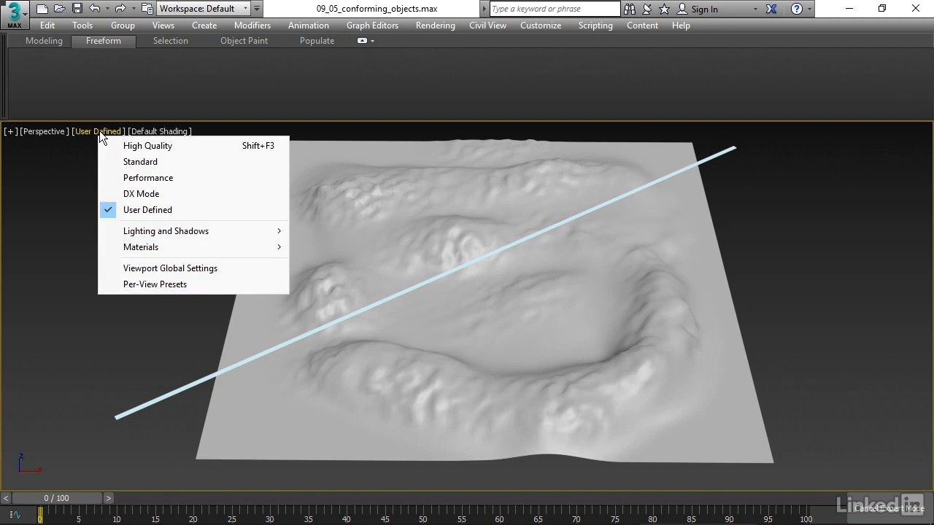
pyautogui.moveTo(167, 232)
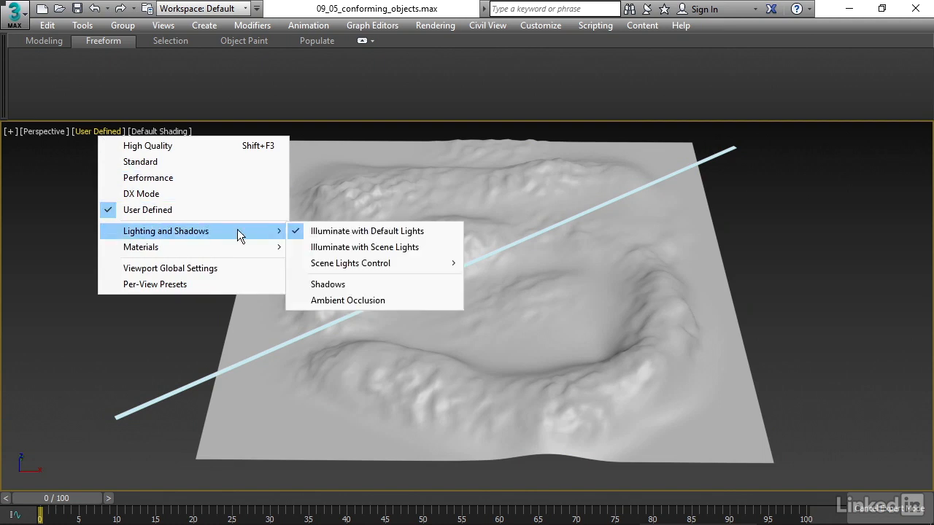
pyautogui.click(343, 284)
pyautogui.keyDown('alt'); pyautogui.moveTo(348, 282); pyautogui.dragTo(485, 307, button='middle'); pyautogui.keyUp('alt')
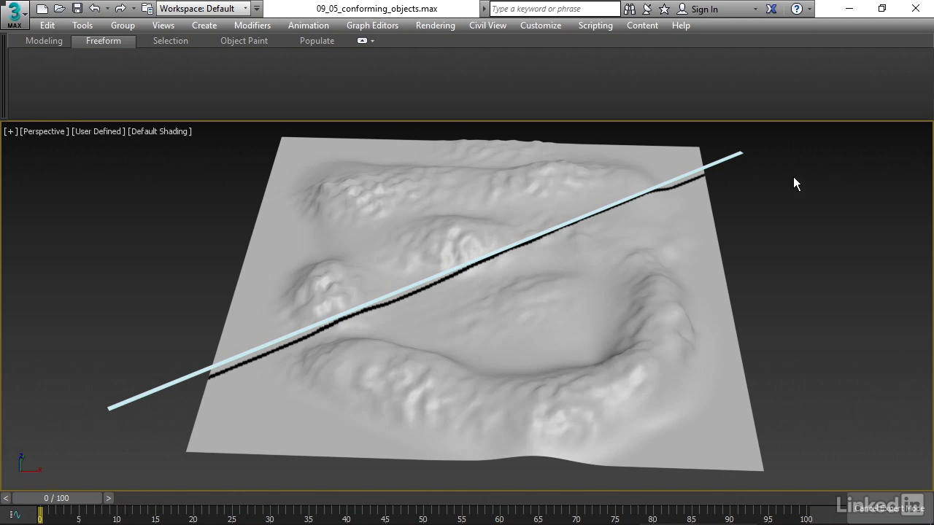
# Convert the road object to an Editable Poly
pyautogui.click(726, 160)
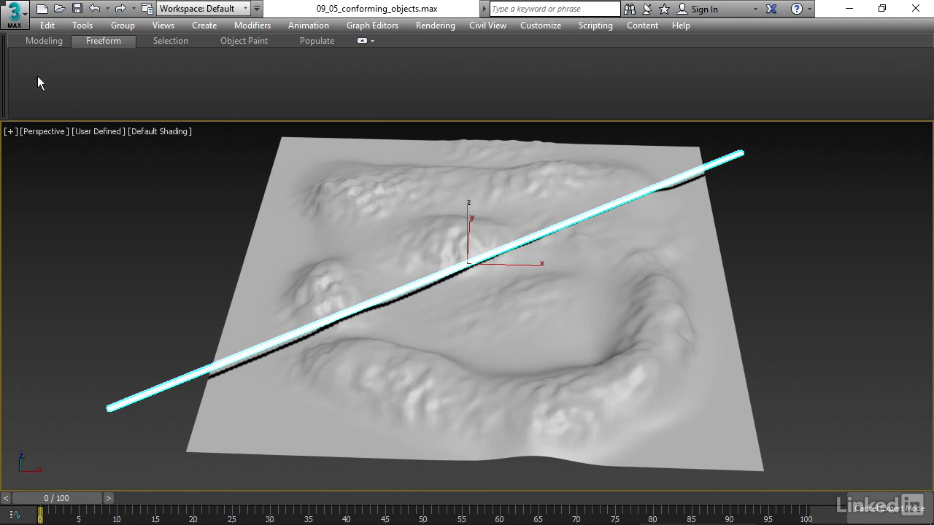
pyautogui.rightClick(77, 162)
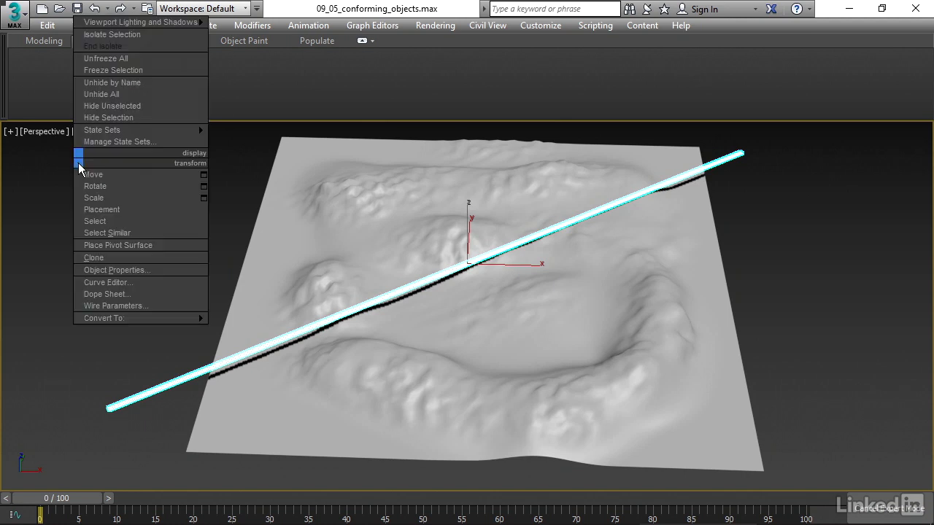
pyautogui.moveTo(141, 319)
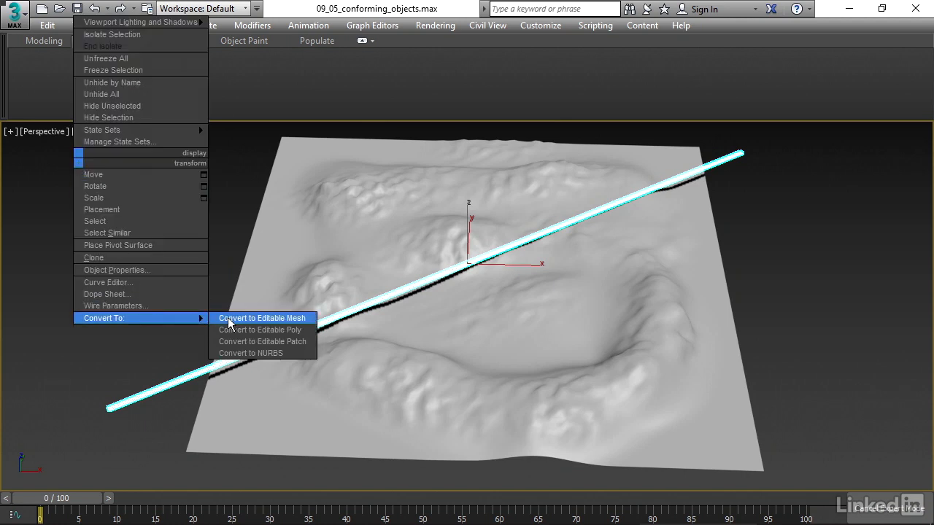
pyautogui.click(291, 330)
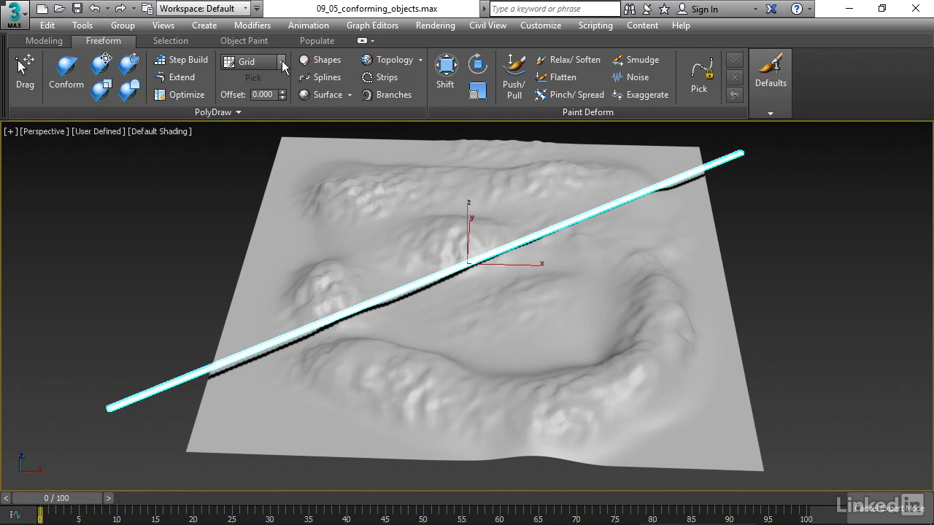
# Set PolyDraw to draw on a surface, choose groundPlane as the target, and set the offset to 0.1
pyautogui.click(282, 62)
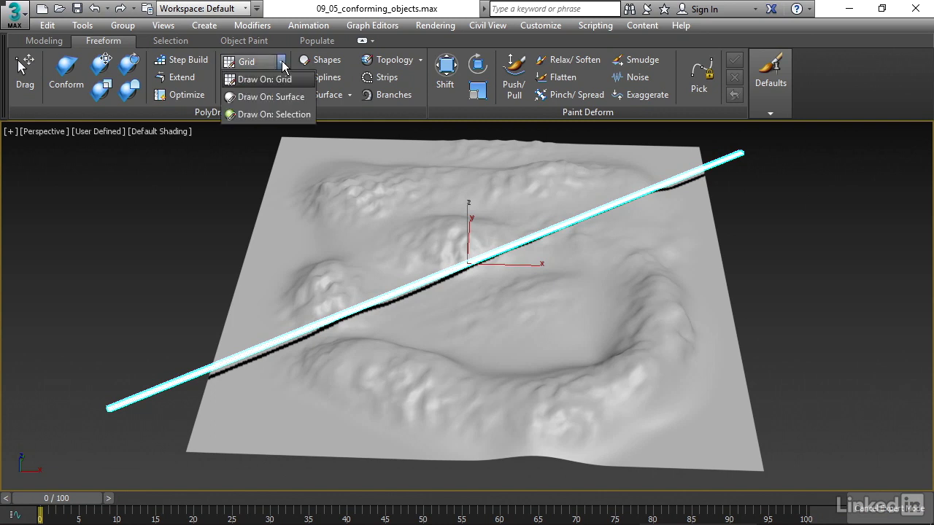
pyautogui.click(307, 96)
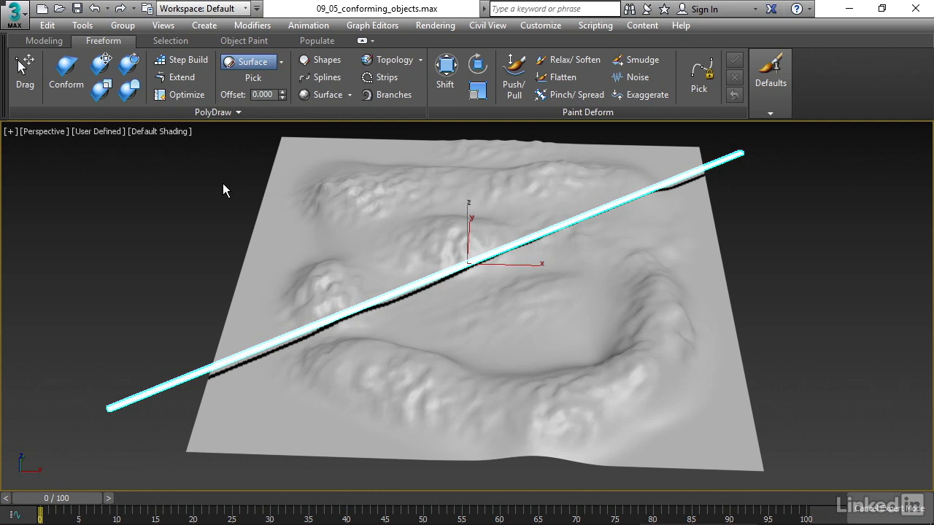
pyautogui.click(272, 77)
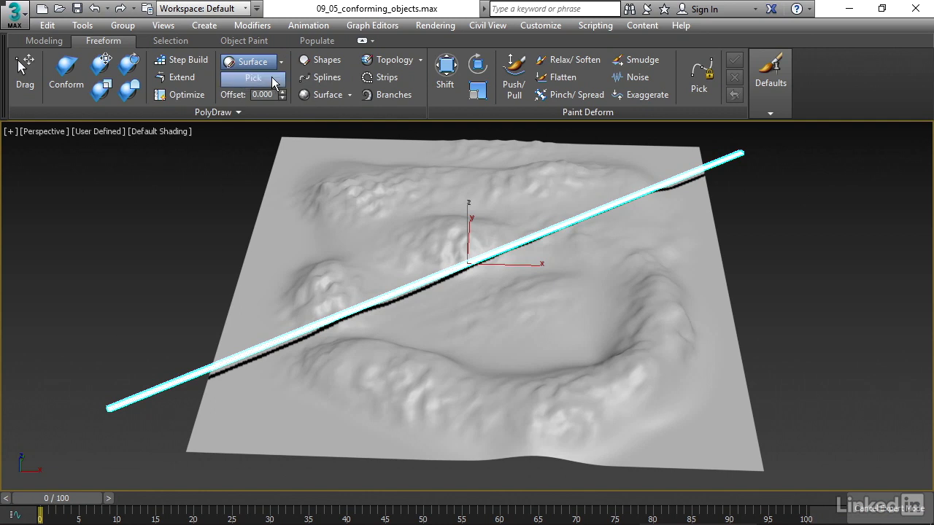
pyautogui.click(300, 192)
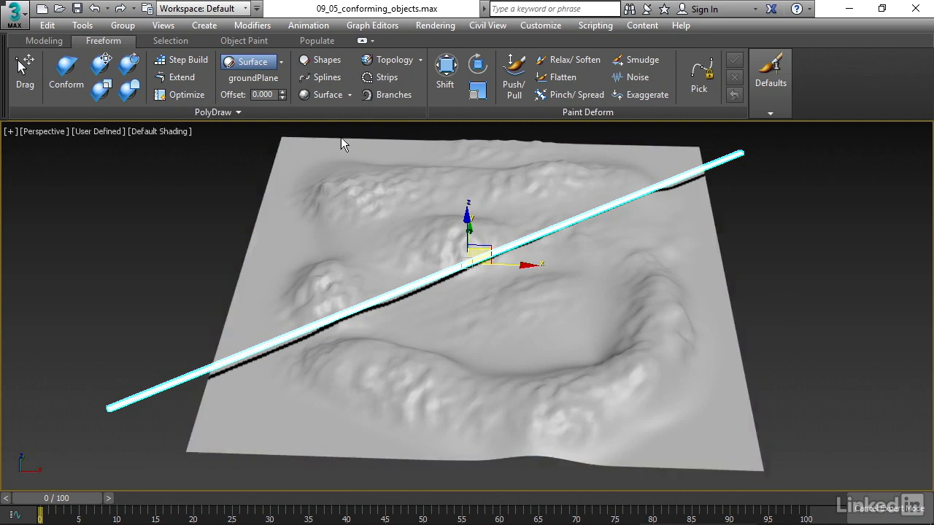
pyautogui.doubleClick(263, 93)
pyautogui.write('0.1')
pyautogui.press('Return')
# Paint the near end of the road toward the terrain with the Conform brush
pyautogui.click(66, 80)
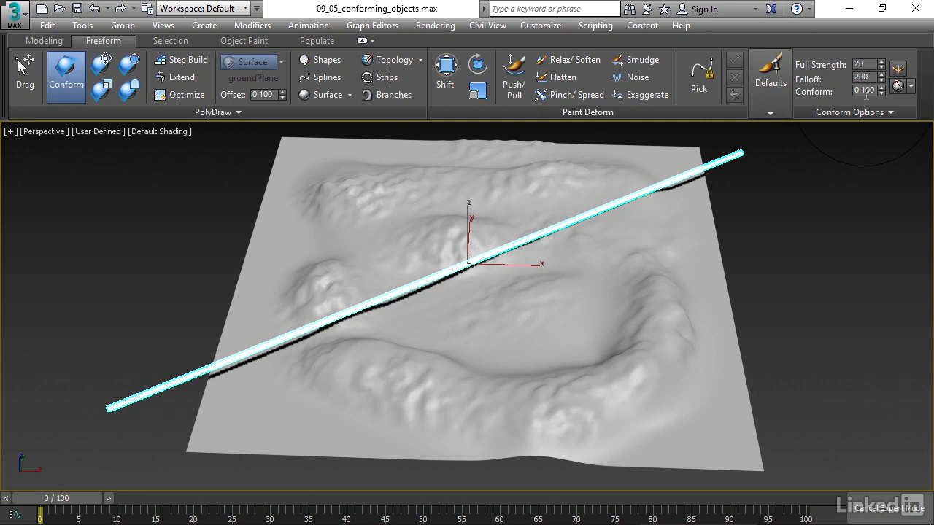
pyautogui.moveTo(327, 334)
pyautogui.mouseDown()
pyautogui.moveTo(277, 350)
pyautogui.moveTo(284, 355)
pyautogui.moveTo(232, 343)
pyautogui.mouseUp()
pyautogui.moveTo(377, 354)
pyautogui.keyDown('alt'); pyautogui.mouseDown(button='middle')
pyautogui.moveTo(369, 338)
pyautogui.moveTo(323, 316)
pyautogui.mouseUp(button='middle'); pyautogui.keyUp('alt')
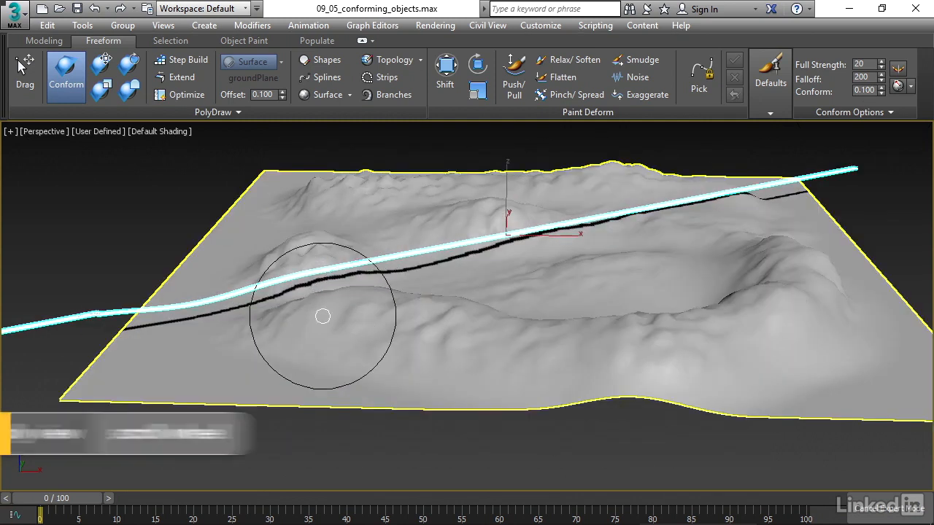
pyautogui.scroll(3, 323, 316)
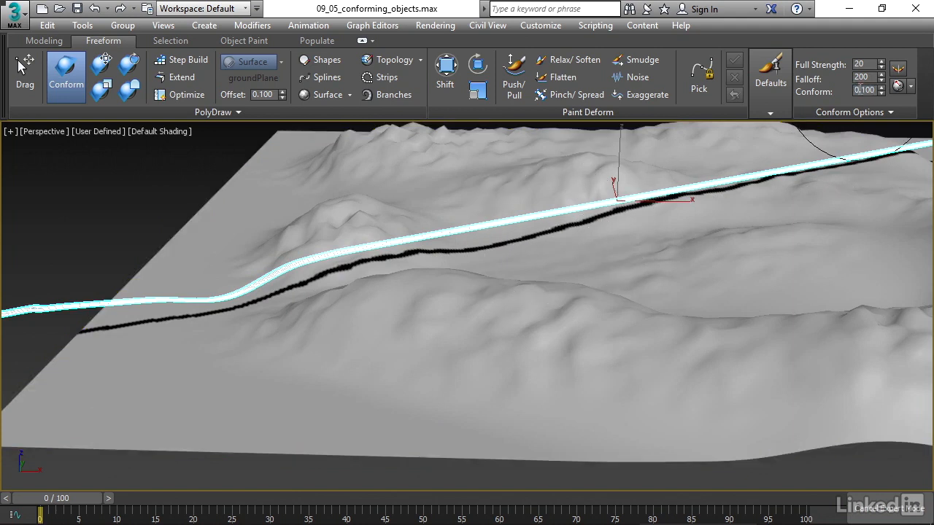
# Set the brush's Conform value to 1 and paint along the road to press it onto the terrain
pyautogui.doubleClick(872, 90)
pyautogui.write('1')
pyautogui.press('Return')
pyautogui.click(150, 314)
pyautogui.moveTo(149, 313)
pyautogui.mouseDown()
pyautogui.moveTo(494, 297)
pyautogui.moveTo(261, 323)
pyautogui.moveTo(89, 322)
pyautogui.moveTo(52, 354)
pyautogui.mouseUp()
pyautogui.moveTo(569, 267); pyautogui.dragTo(448, 294, button='middle')
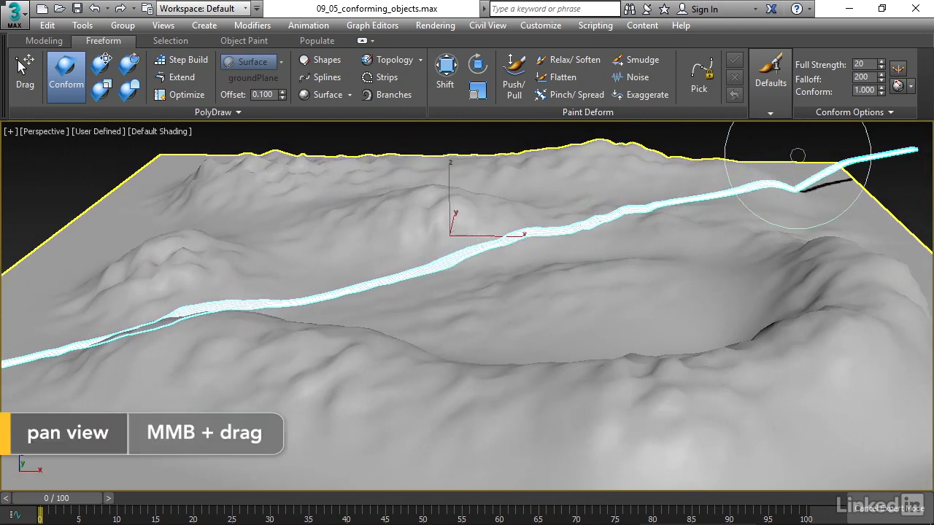
# Finish conforming the road at the terrain's far edge and over the gap beside the near hills
pyautogui.moveTo(763, 264)
pyautogui.mouseDown(button='middle')
pyautogui.moveTo(409, 362)
pyautogui.moveTo(473, 319)
pyautogui.mouseUp(button='middle')
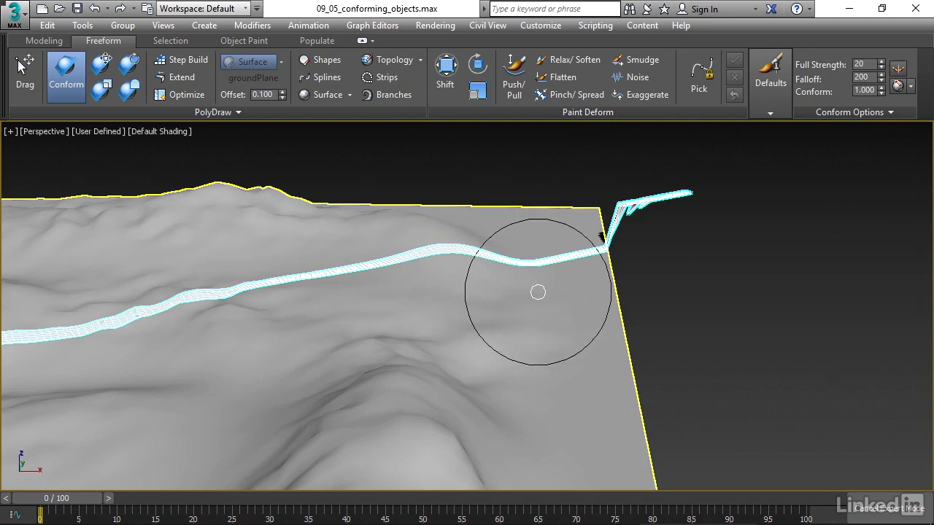
pyautogui.moveTo(586, 294)
pyautogui.keyDown('alt'); pyautogui.mouseDown(button='middle')
pyautogui.moveTo(730, 194)
pyautogui.moveTo(677, 192)
pyautogui.moveTo(326, 301)
pyautogui.moveTo(584, 233)
pyautogui.mouseUp(button='middle'); pyautogui.keyUp('alt')
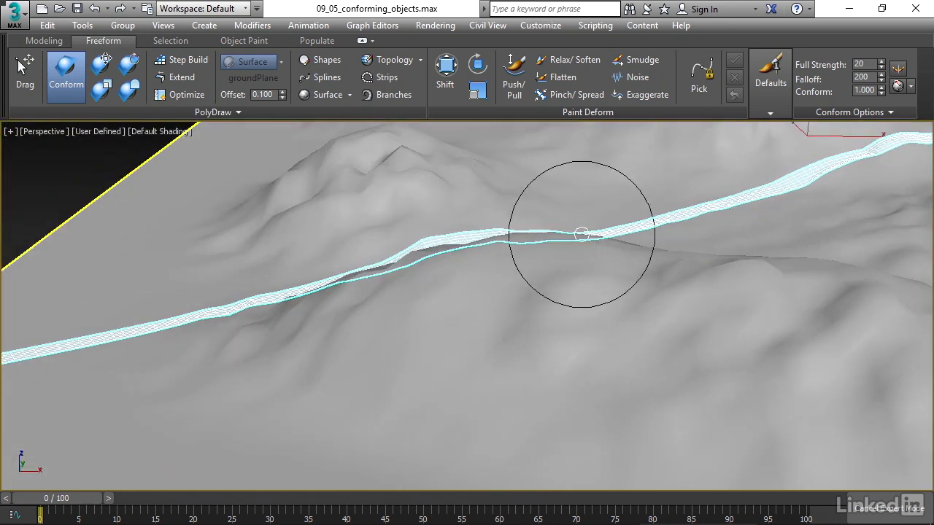
pyautogui.moveTo(484, 281)
pyautogui.keyDown('alt'); pyautogui.mouseDown(button='middle')
pyautogui.moveTo(479, 302)
pyautogui.moveTo(484, 292)
pyautogui.moveTo(552, 270)
pyautogui.mouseUp(button='middle'); pyautogui.keyUp('alt')
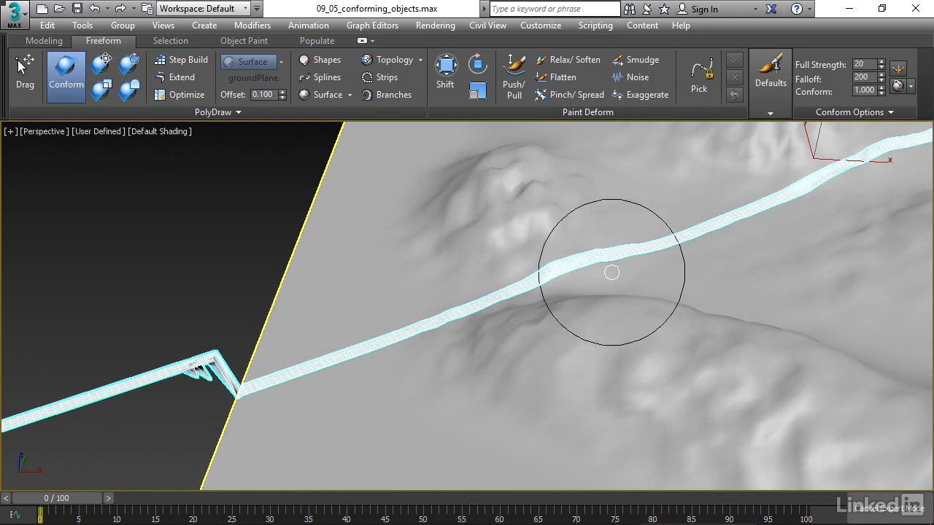
pyautogui.keyDown('alt'); pyautogui.moveTo(577, 317); pyautogui.dragTo(391, 333, button='middle'); pyautogui.keyUp('alt')
pyautogui.keyDown('alt'); pyautogui.moveTo(508, 322); pyautogui.dragTo(514, 300, button='middle'); pyautogui.keyUp('alt')
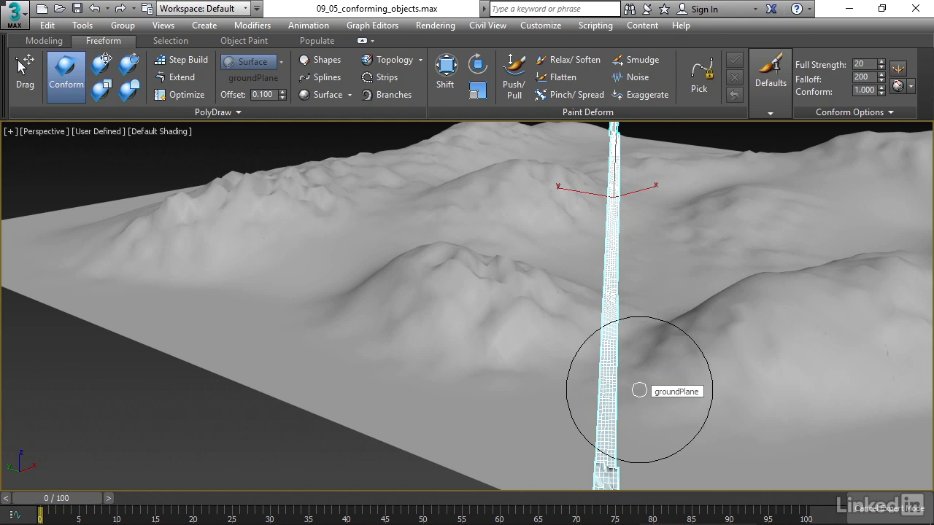
# Try to bend the middle of the road sideways with the Move Conform brush, and undo the bend
pyautogui.click(100, 64)
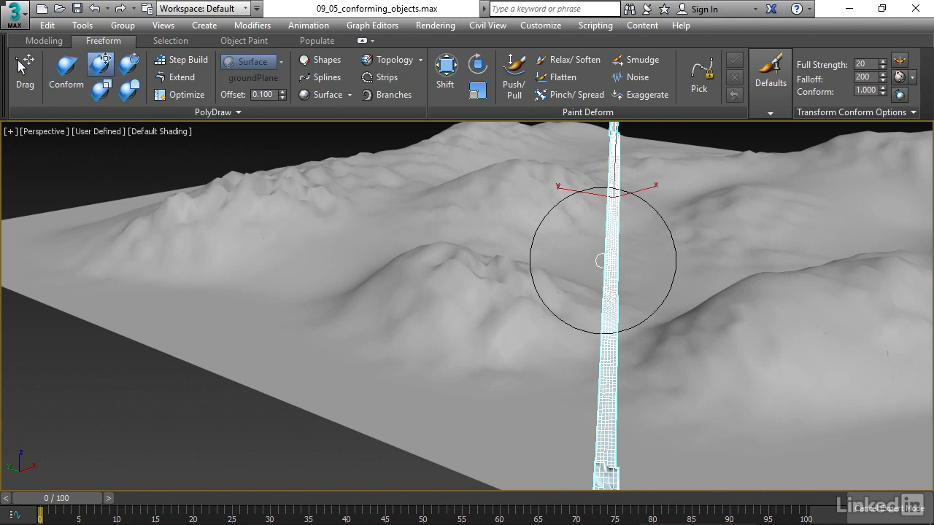
pyautogui.moveTo(600, 265)
pyautogui.mouseDown()
pyautogui.moveTo(665, 264)
pyautogui.moveTo(544, 263)
pyautogui.moveTo(642, 264)
pyautogui.moveTo(616, 221)
pyautogui.mouseUp()
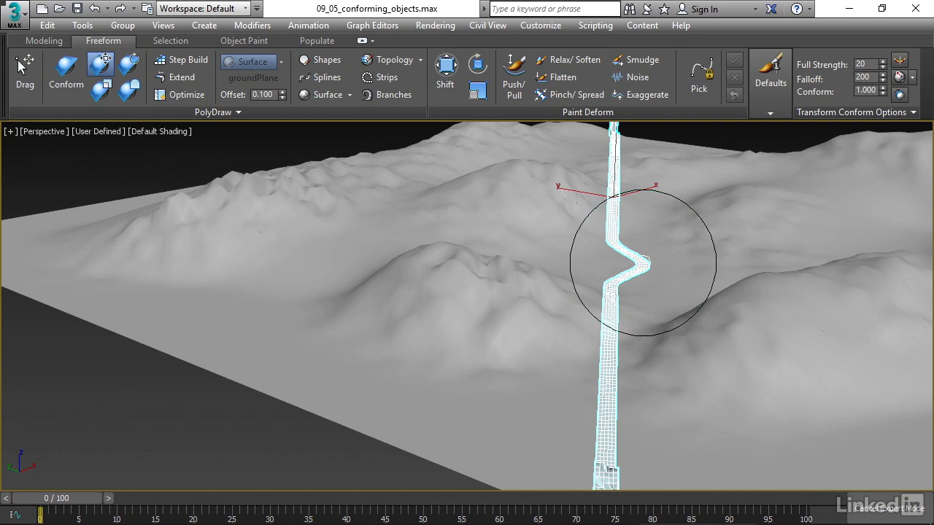
pyautogui.moveTo(672, 327)
pyautogui.keyDown('alt'); pyautogui.mouseDown(button='middle')
pyautogui.moveTo(630, 291)
pyautogui.moveTo(607, 316)
pyautogui.moveTo(524, 338)
pyautogui.moveTo(466, 331)
pyautogui.moveTo(640, 340)
pyautogui.mouseUp(button='middle'); pyautogui.keyUp('alt')
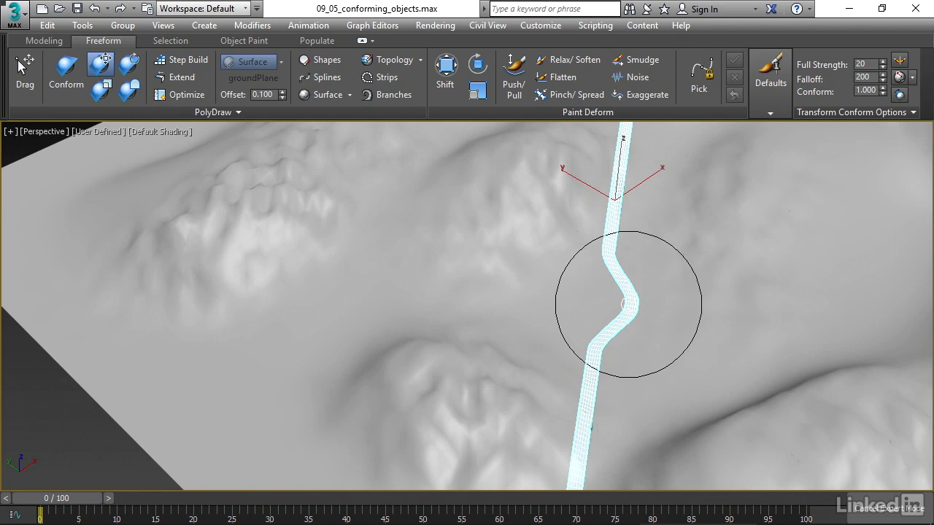
pyautogui.hotkey('ctrl', 'z')
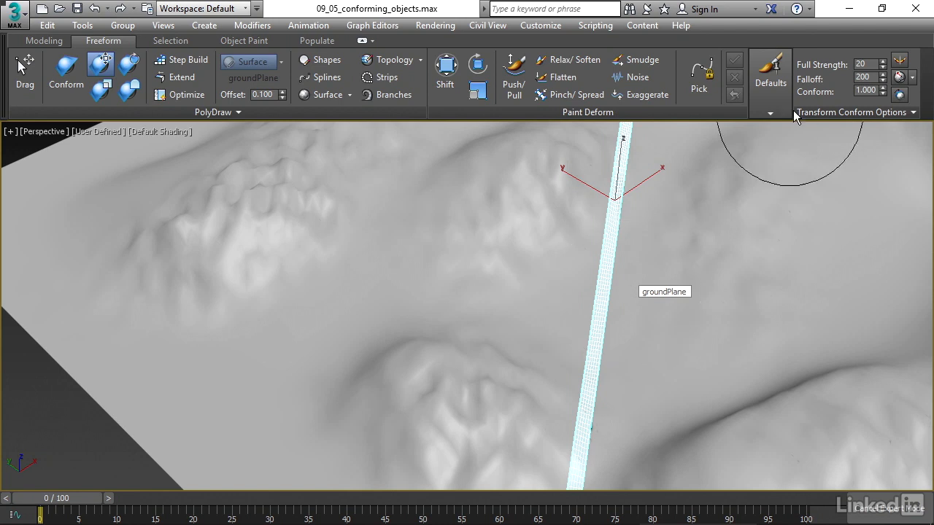
# Try shifting the road's middle section sideways using Move Conform with full strength 177 and falloff 181
pyautogui.moveTo(883, 63)
pyautogui.mouseDown()
pyautogui.moveTo(882, 45)
pyautogui.moveTo(854, 479)
pyautogui.mouseUp()
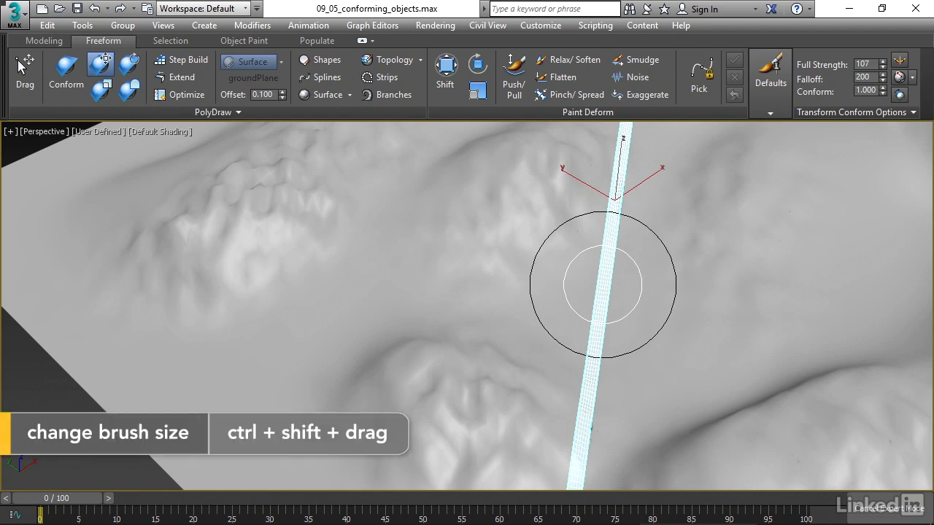
pyautogui.keyDown('ctrl'); pyautogui.keyDown('shift'); pyautogui.moveTo(599, 281); pyautogui.dragTo(599, 281); pyautogui.keyUp('shift'); pyautogui.keyUp('ctrl')
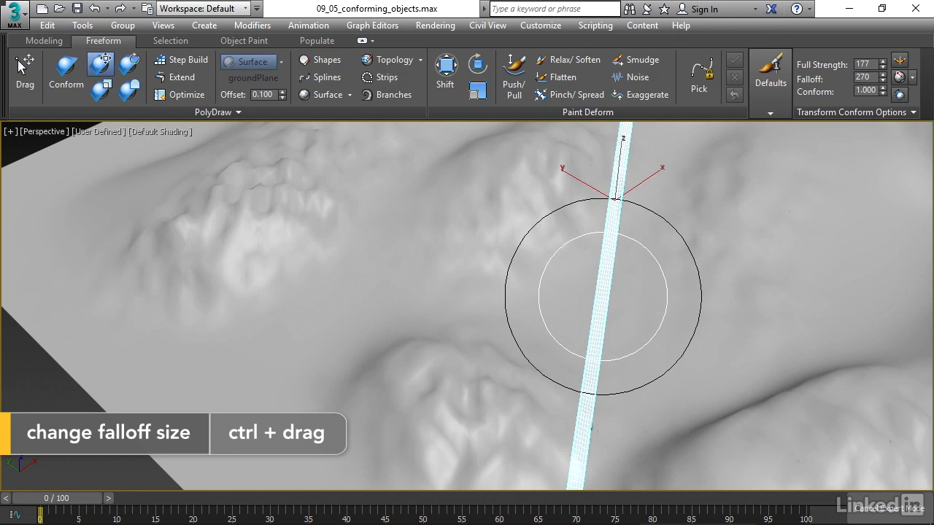
pyautogui.keyDown('ctrl'); pyautogui.moveTo(602, 296); pyautogui.dragTo(569, 297); pyautogui.keyUp('ctrl')
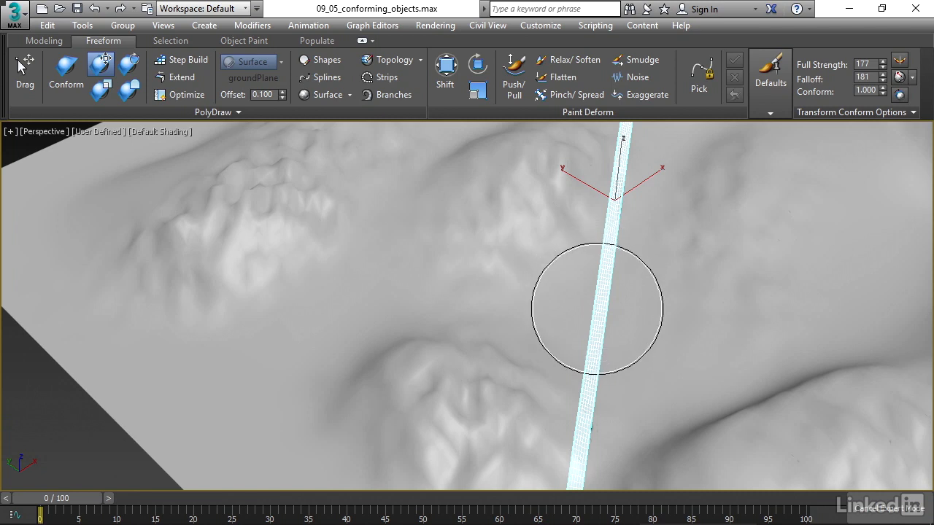
pyautogui.moveTo(599, 307); pyautogui.dragTo(685, 319)
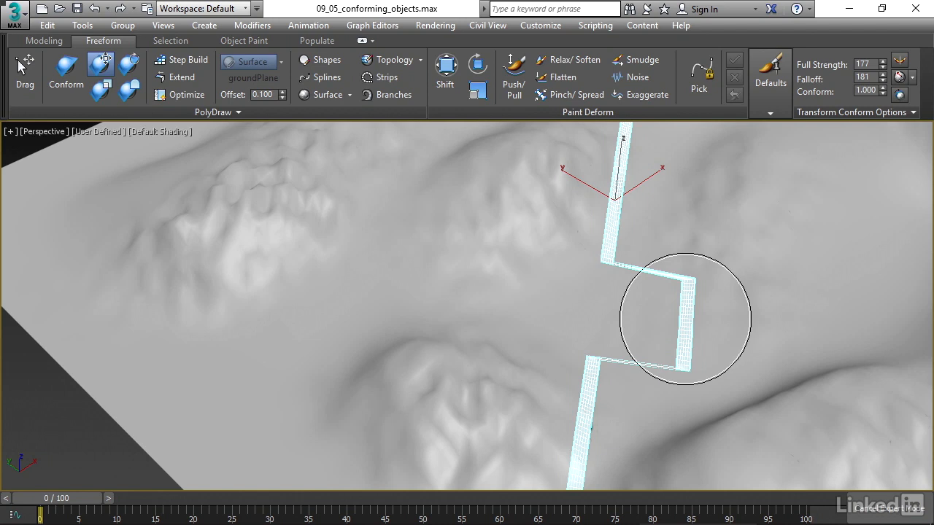
# Resize the Move Conform brush to full strength 4 and falloff 280, and undo the last road shift
pyautogui.moveTo(687, 319)
pyautogui.keyDown('ctrl'); pyautogui.keyDown('shift'); pyautogui.mouseDown()
pyautogui.moveTo(686, 363)
pyautogui.moveTo(688, 319)
pyautogui.mouseUp(); pyautogui.keyUp('shift'); pyautogui.keyUp('ctrl')
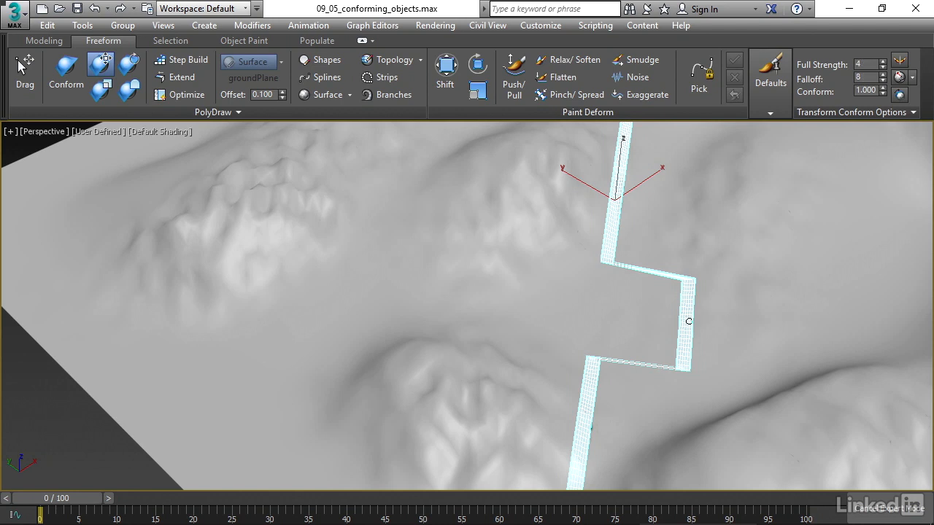
pyautogui.moveTo(689, 321)
pyautogui.keyDown('ctrl'); pyautogui.keyDown('shift'); pyautogui.mouseDown()
pyautogui.moveTo(699, 323)
pyautogui.moveTo(648, 322)
pyautogui.mouseUp(); pyautogui.keyUp('shift'); pyautogui.keyUp('ctrl')
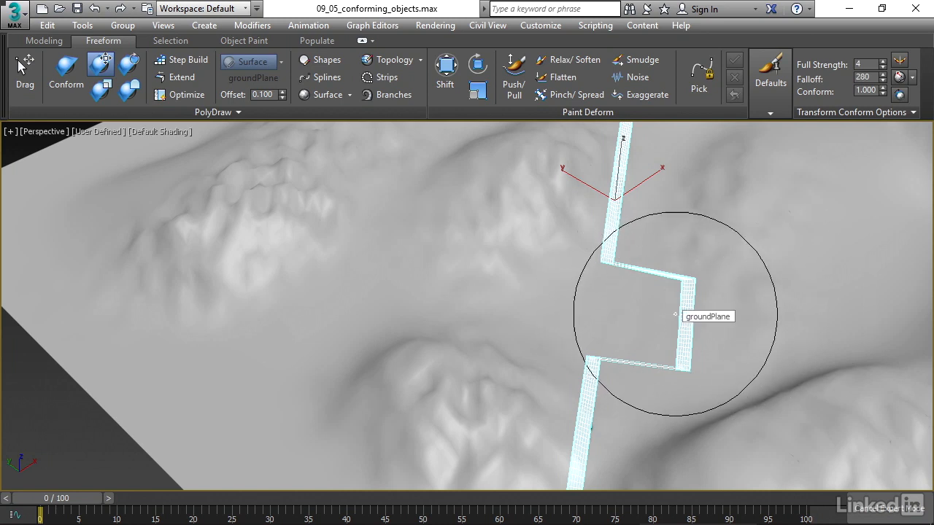
pyautogui.hotkey('ctrl', 'z')
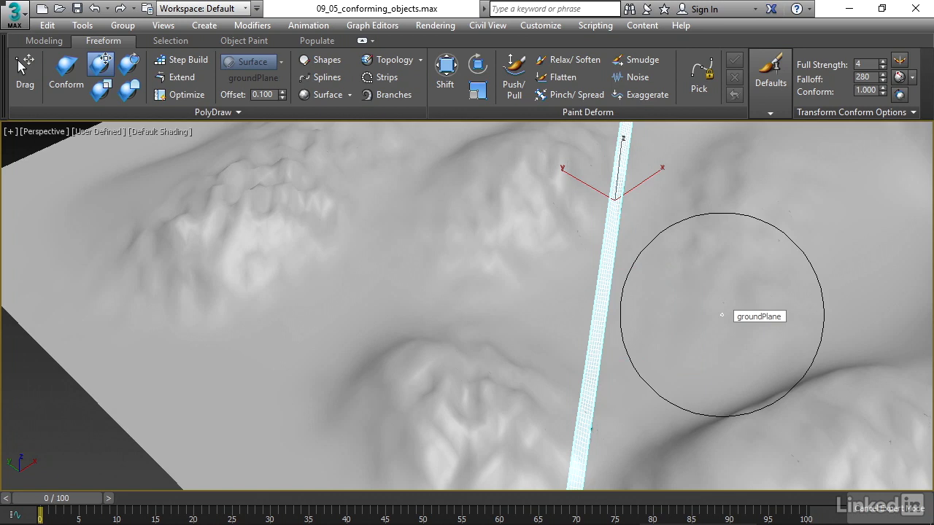
# Push sections of the road sideways with the Move Conform brush to make it wind between the hills
pyautogui.moveTo(577, 309); pyautogui.dragTo(625, 316)
pyautogui.moveTo(606, 246); pyautogui.dragTo(617, 247)
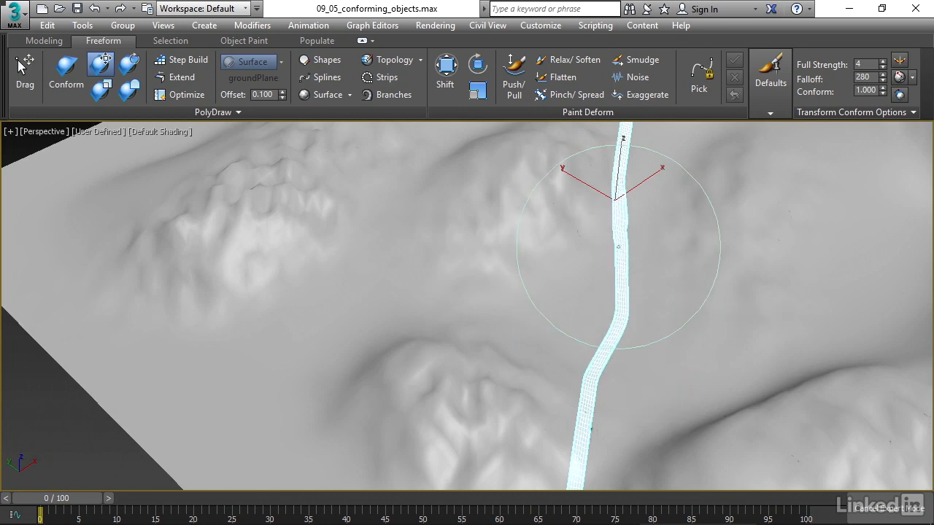
pyautogui.moveTo(625, 187)
pyautogui.keyDown('alt'); pyautogui.mouseDown(button='middle')
pyautogui.moveTo(611, 371)
pyautogui.moveTo(599, 271)
pyautogui.mouseUp(button='middle'); pyautogui.keyUp('alt')
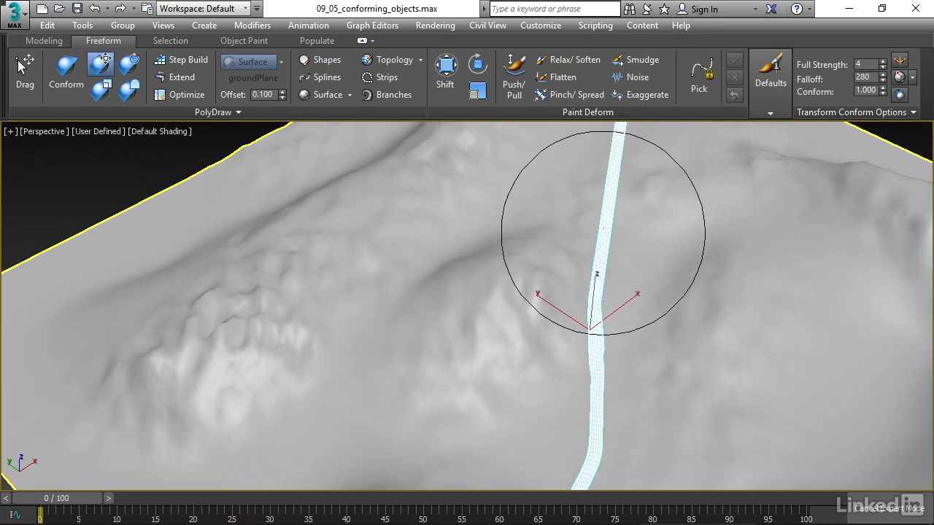
pyautogui.moveTo(659, 367)
pyautogui.keyDown('alt'); pyautogui.mouseDown(button='middle')
pyautogui.moveTo(647, 344)
pyautogui.moveTo(608, 329)
pyautogui.moveTo(620, 292)
pyautogui.mouseUp(button='middle'); pyautogui.keyUp('alt')
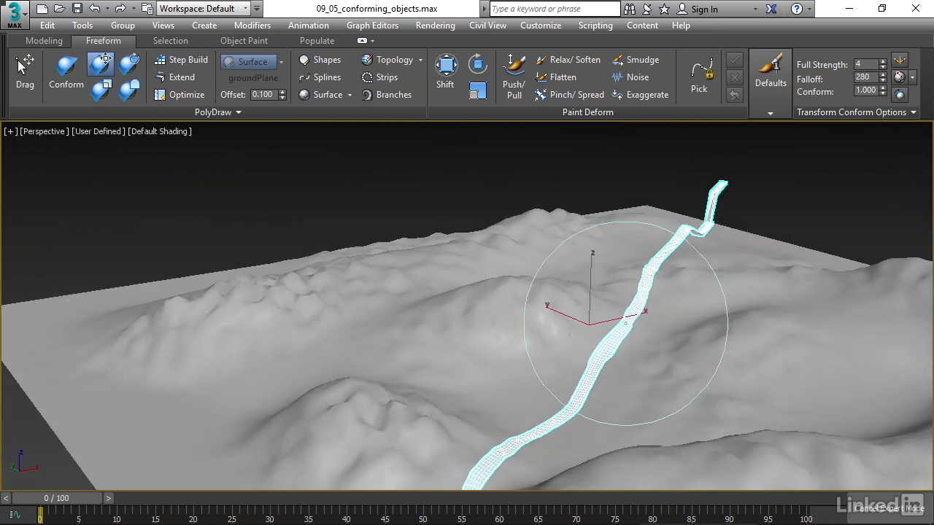
pyautogui.scroll(3, 657, 332)
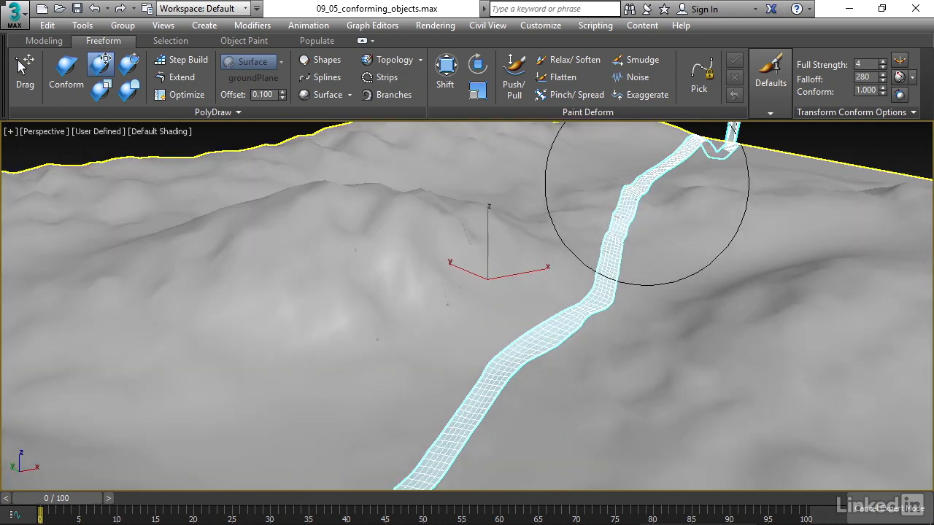
# Bend the far stretch of the road sideways beyond the hill with the Move Conform brush
pyautogui.keyDown('alt'); pyautogui.moveTo(671, 234); pyautogui.dragTo(577, 333, button='middle'); pyautogui.keyUp('alt')
pyautogui.moveTo(545, 314)
pyautogui.mouseDown()
pyautogui.moveTo(534, 315)
pyautogui.moveTo(541, 323)
pyautogui.moveTo(570, 319)
pyautogui.moveTo(592, 279)
pyautogui.moveTo(546, 285)
pyautogui.moveTo(605, 298)
pyautogui.moveTo(621, 274)
pyautogui.mouseUp()
pyautogui.moveTo(622, 275)
pyautogui.keyDown('alt'); pyautogui.mouseDown(button='middle')
pyautogui.moveTo(621, 484)
pyautogui.moveTo(559, 365)
pyautogui.mouseUp(button='middle'); pyautogui.keyUp('alt')
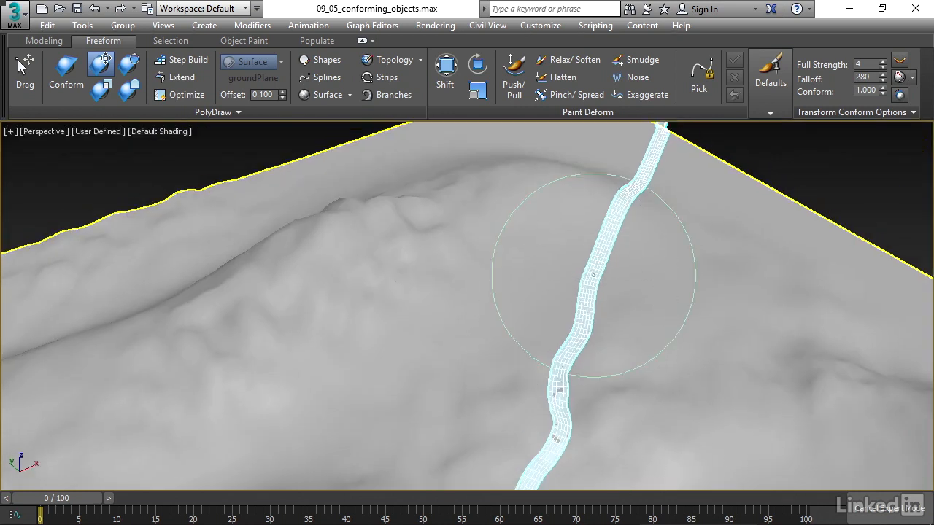
# Reduce the Move Conform full strength to 1, and smooth the kinked bend in the road's middle with the Relax/Soften brush
pyautogui.moveTo(589, 278)
pyautogui.mouseDown(button='middle')
pyautogui.moveTo(607, 251)
pyautogui.moveTo(590, 271)
pyautogui.moveTo(594, 340)
pyautogui.mouseUp(button='middle')
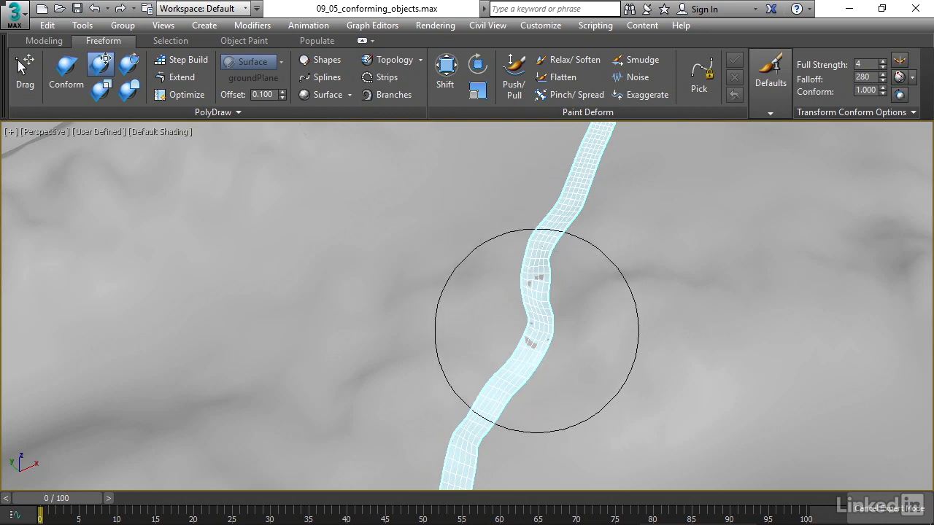
pyautogui.keyDown('shift'); pyautogui.moveTo(543, 297); pyautogui.dragTo(545, 267); pyautogui.keyUp('shift')
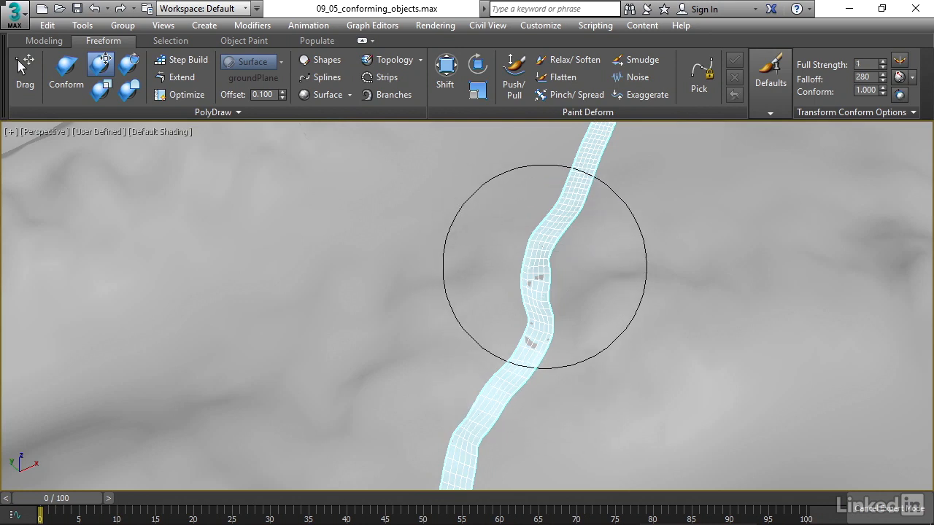
pyautogui.click(575, 59)
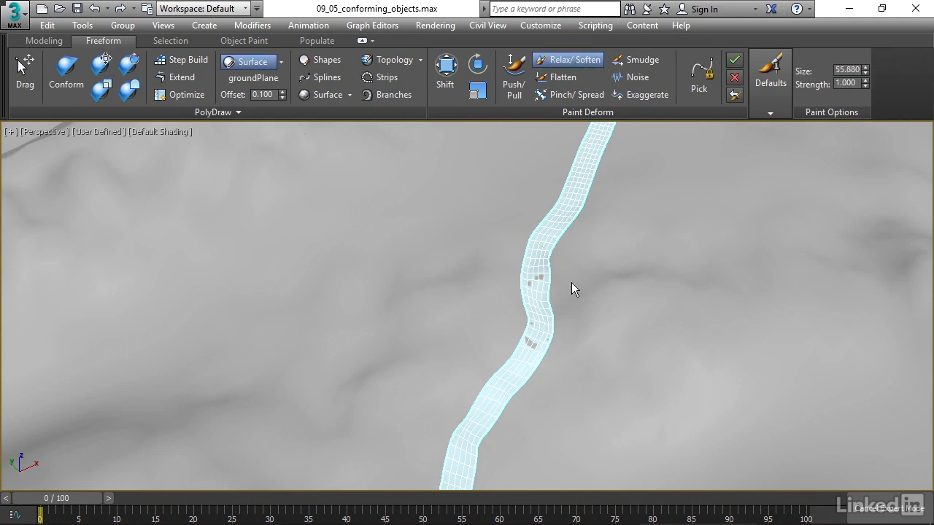
pyautogui.moveTo(532, 294)
pyautogui.mouseDown()
pyautogui.moveTo(536, 340)
pyautogui.moveTo(566, 308)
pyautogui.mouseUp()
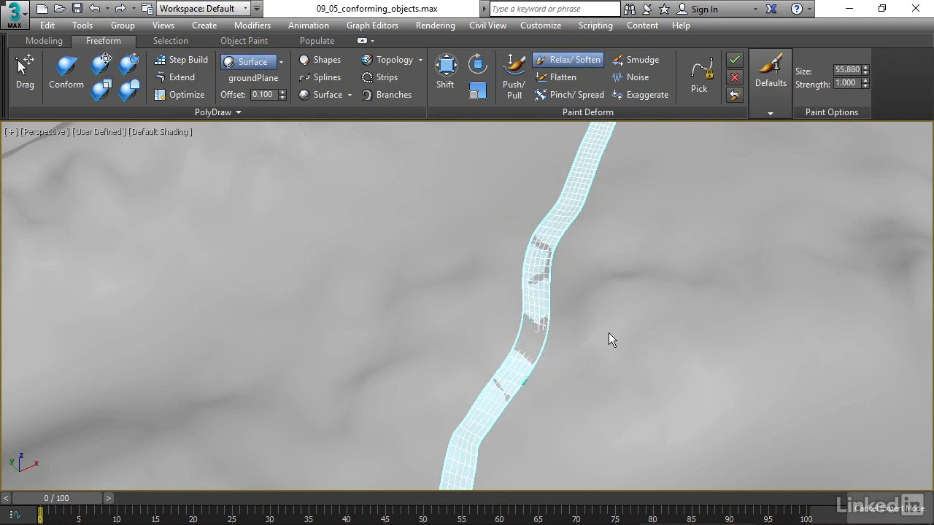
# Set the Push/Pull brush offset to 0.1 and paint along the smoothed bend to raise the road out of the ground
pyautogui.keyDown('alt'); pyautogui.moveTo(699, 351); pyautogui.dragTo(559, 252, button='middle'); pyautogui.keyUp('alt')
pyautogui.scroll(2, 547, 251)
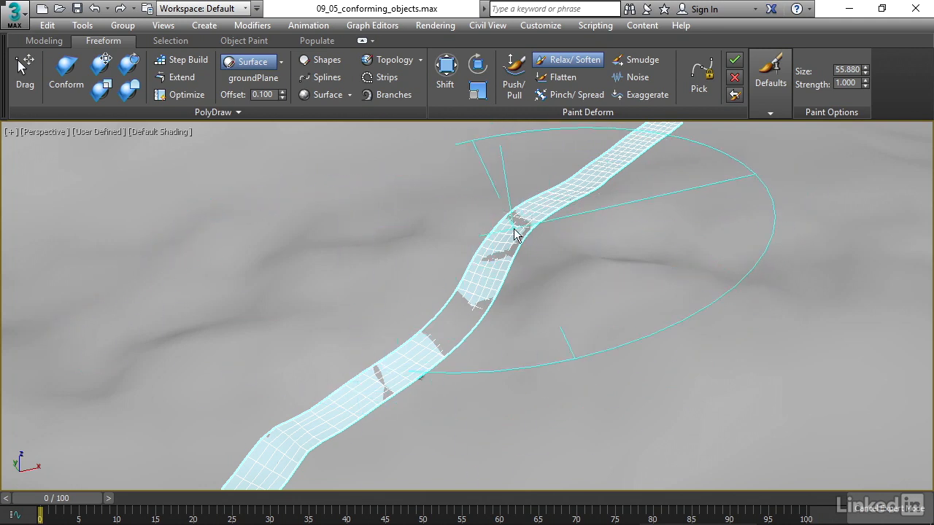
pyautogui.click(513, 80)
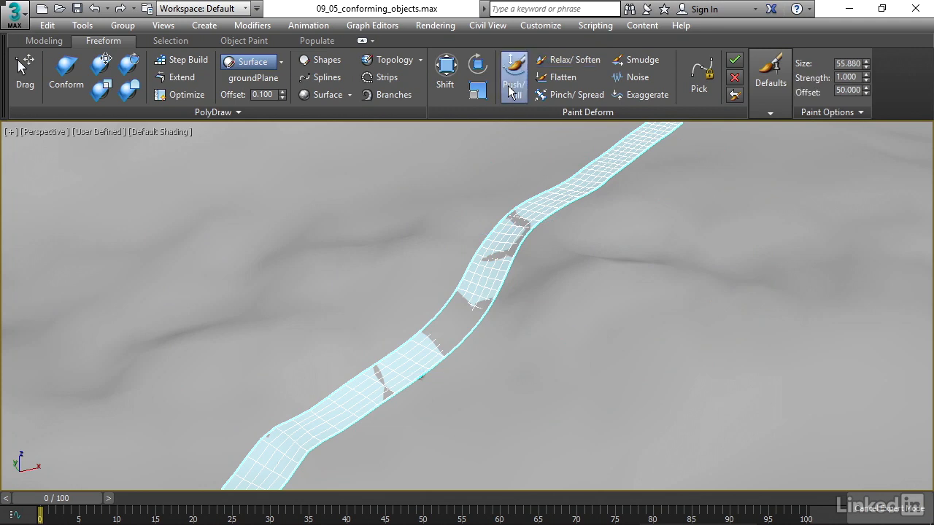
pyautogui.click(841, 89)
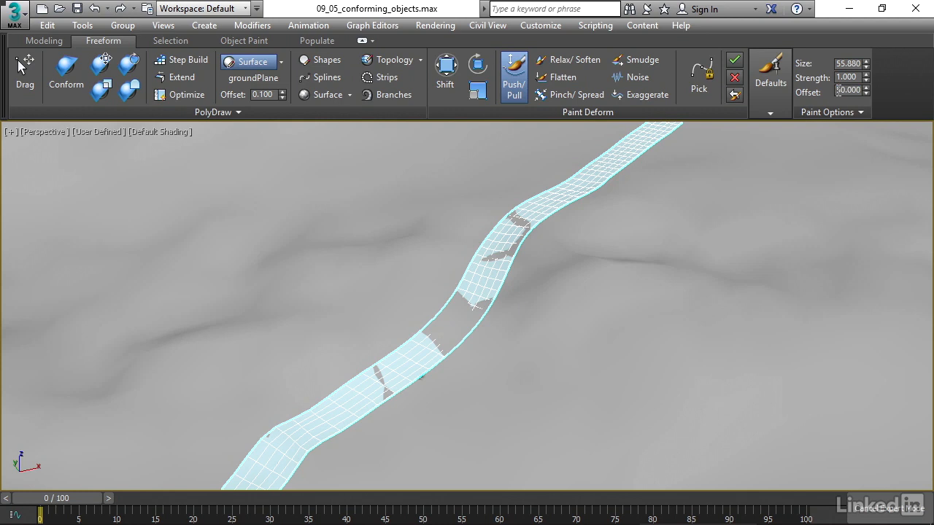
pyautogui.write('0.1')
pyautogui.press('Return')
pyautogui.moveTo(519, 234)
pyautogui.mouseDown()
pyautogui.moveTo(521, 219)
pyautogui.moveTo(454, 340)
pyautogui.moveTo(443, 316)
pyautogui.moveTo(447, 330)
pyautogui.mouseUp()
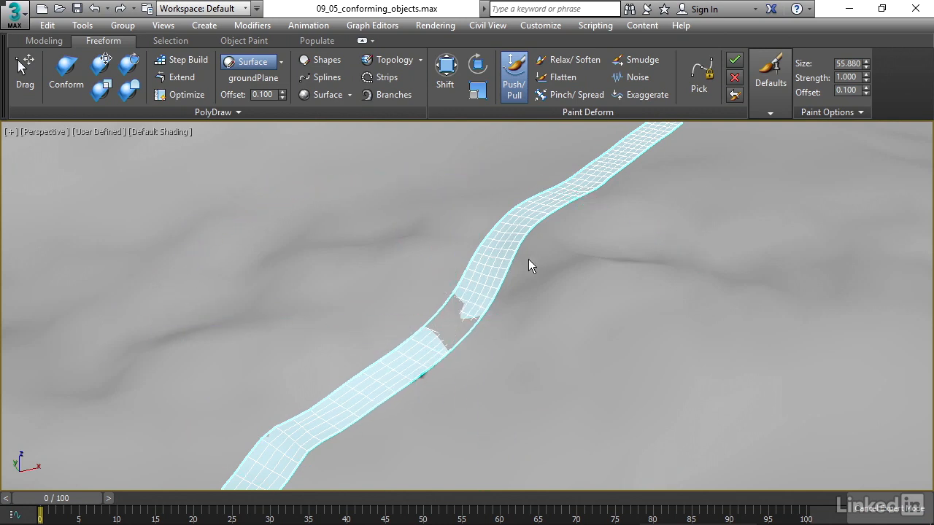
# Shrink the Push/Pull brush to size 15.43 and pull the still-buried patch of the bend above the ground
pyautogui.click(866, 67)
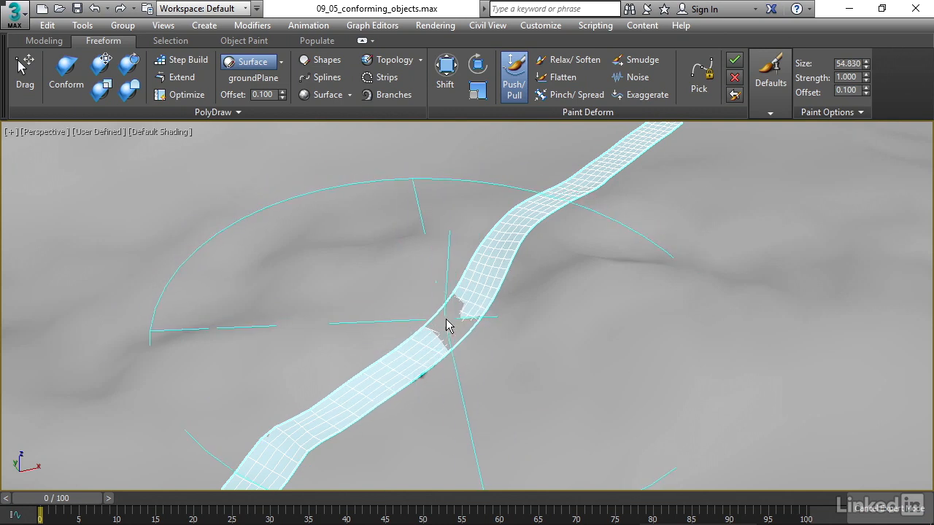
pyautogui.moveTo(450, 324)
pyautogui.keyDown('ctrl'); pyautogui.keyDown('shift'); pyautogui.mouseDown()
pyautogui.moveTo(431, 325)
pyautogui.moveTo(465, 361)
pyautogui.moveTo(442, 328)
pyautogui.moveTo(459, 320)
pyautogui.mouseUp(); pyautogui.keyUp('shift'); pyautogui.keyUp('ctrl')
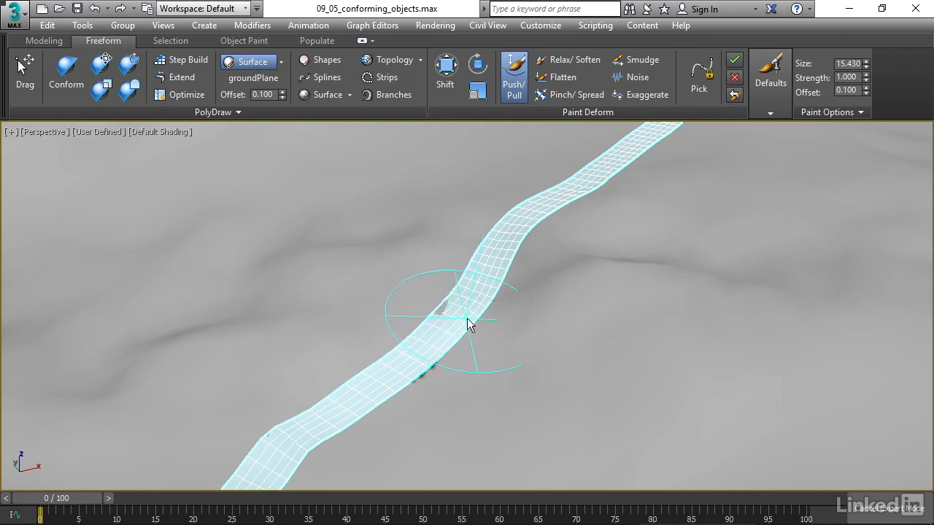
pyautogui.scroll(-10, 550, 237)
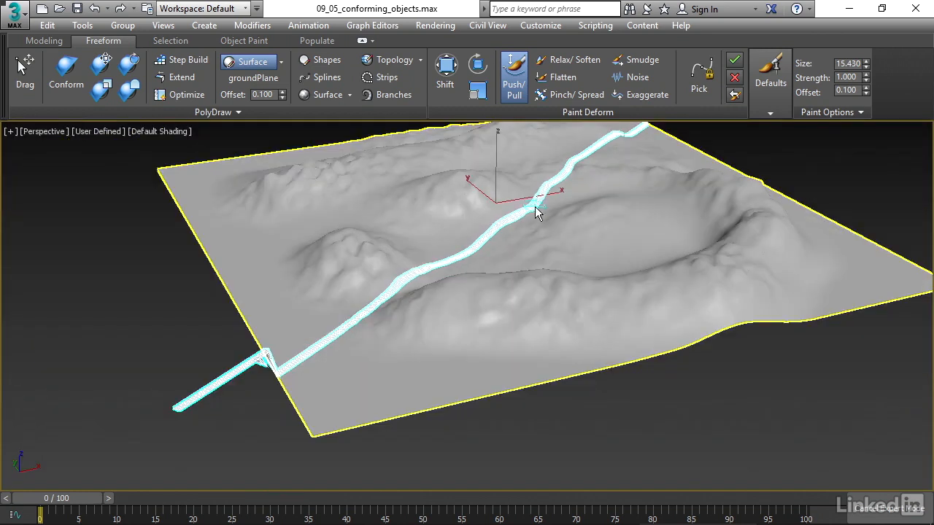
pyautogui.keyDown('alt'); pyautogui.moveTo(592, 305); pyautogui.dragTo(554, 286, button='middle'); pyautogui.keyUp('alt')
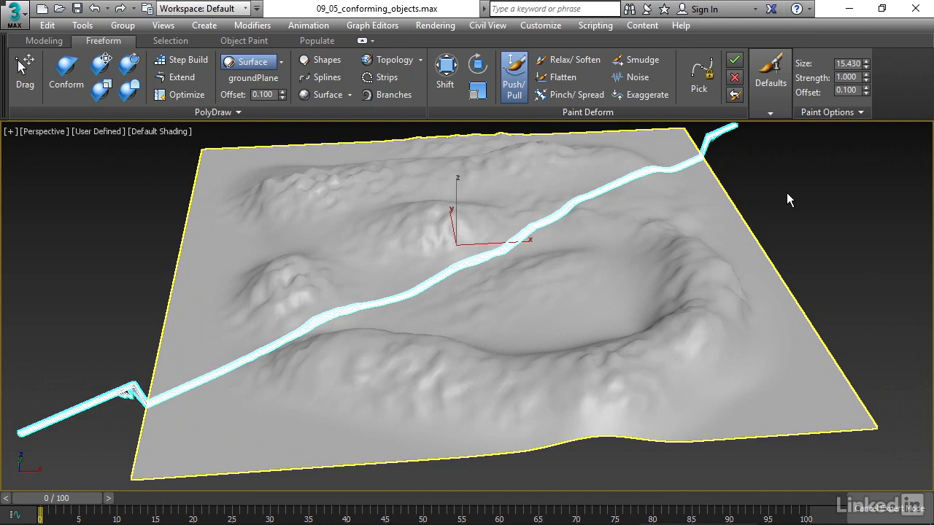